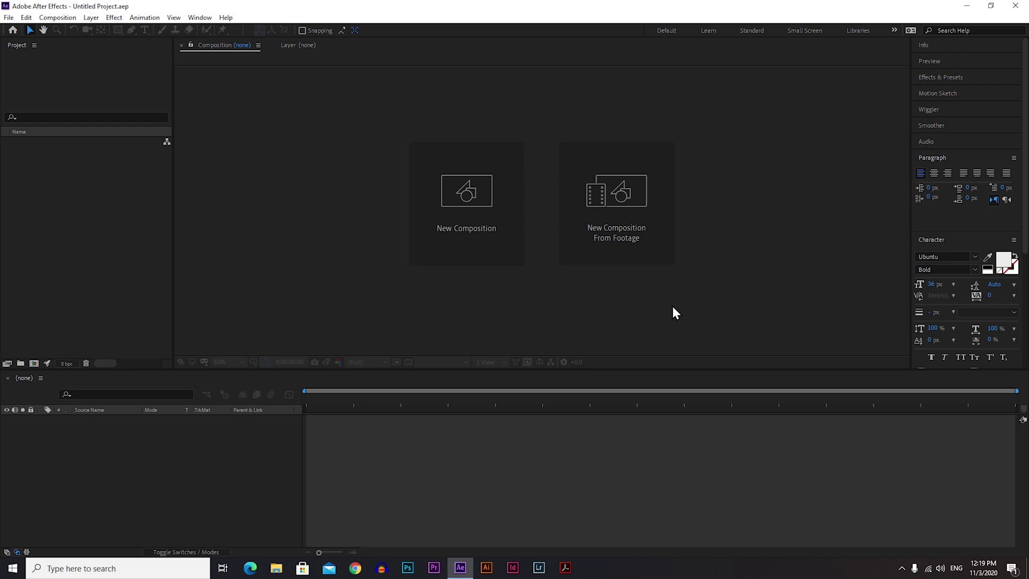
# Create a new composition from the MVI_1152 clip and preview its playback.
pyautogui.click(642, 206)
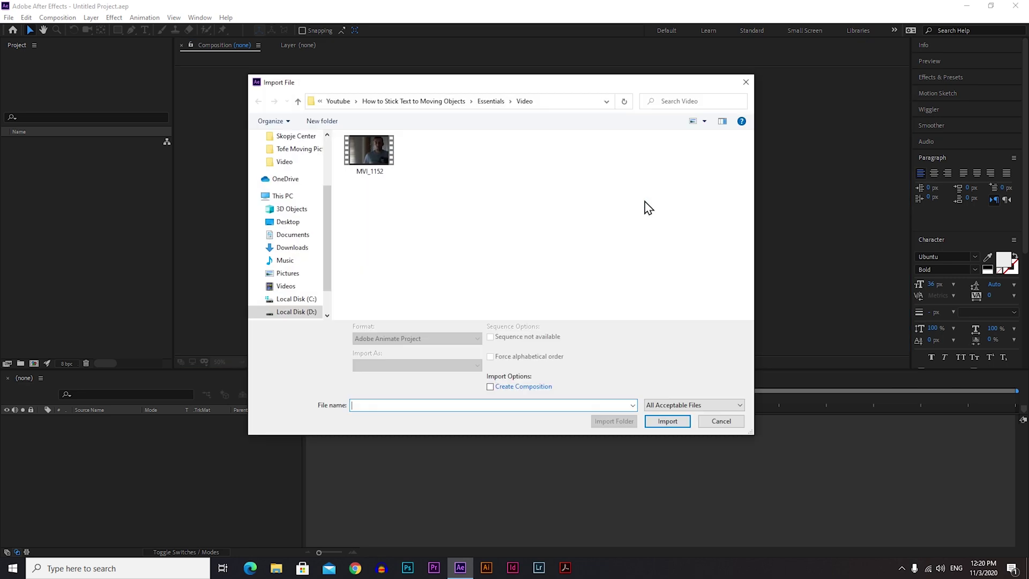
pyautogui.click(381, 145)
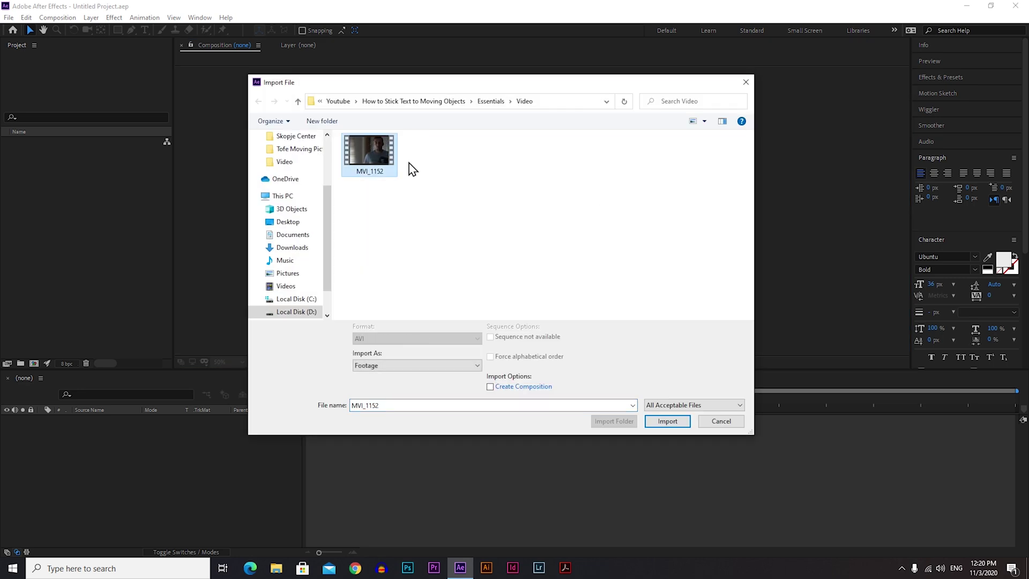
pyautogui.click(675, 422)
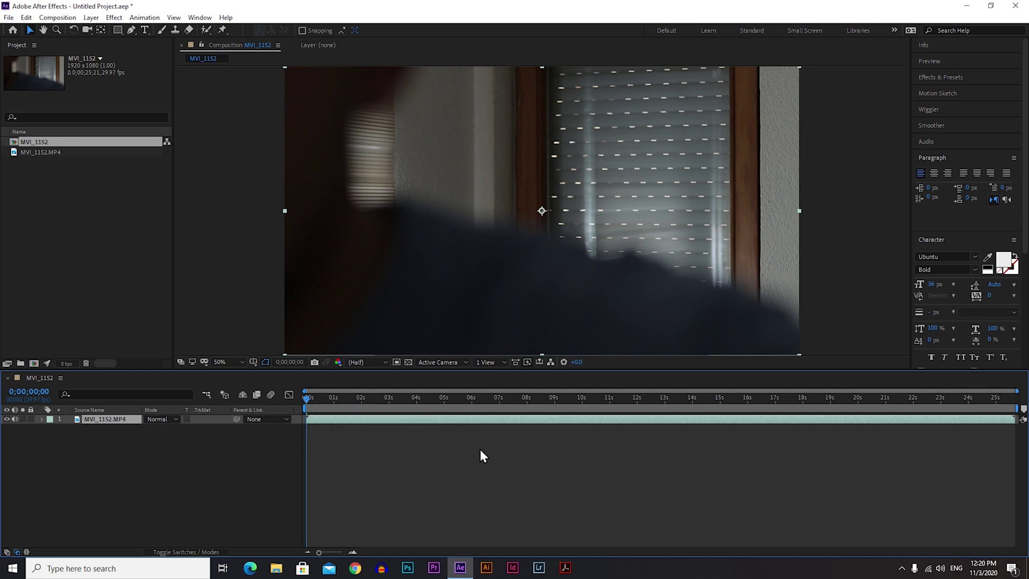
pyautogui.press('space')
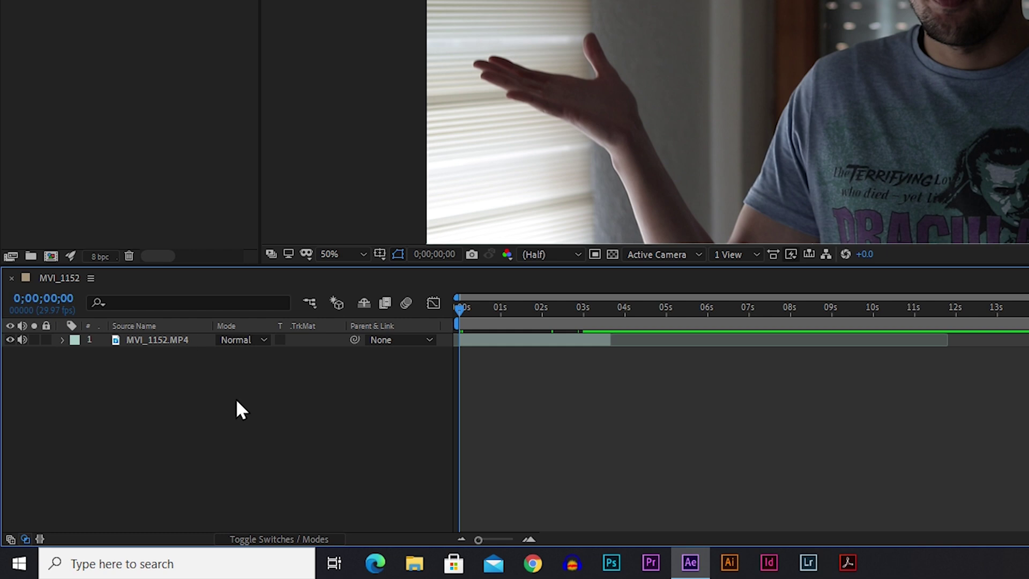
# Add a Null 1 object layer to the MVI_1152 composition.
pyautogui.rightClick(272, 416)
pyautogui.moveTo(386, 246)
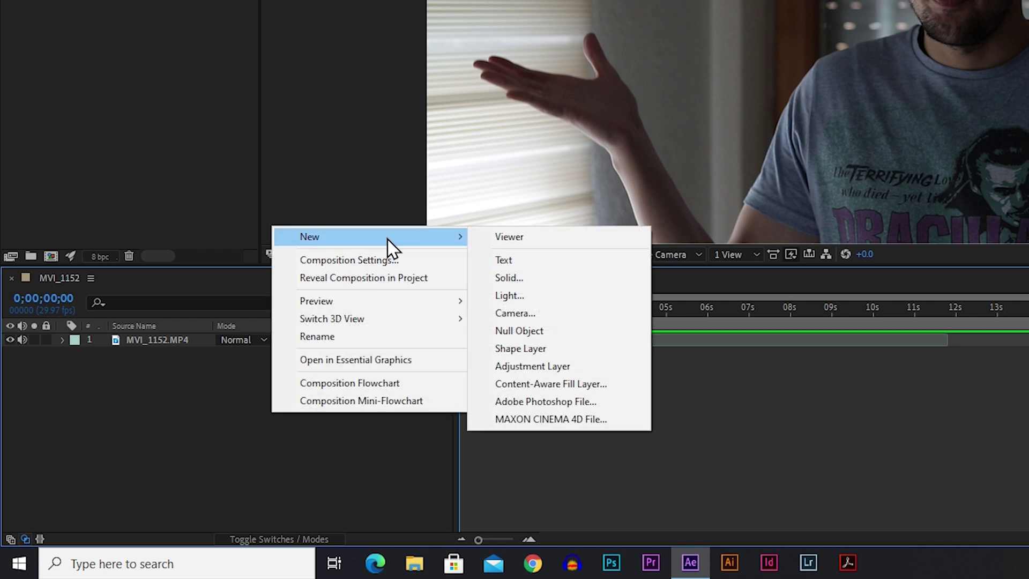
pyautogui.click(519, 330)
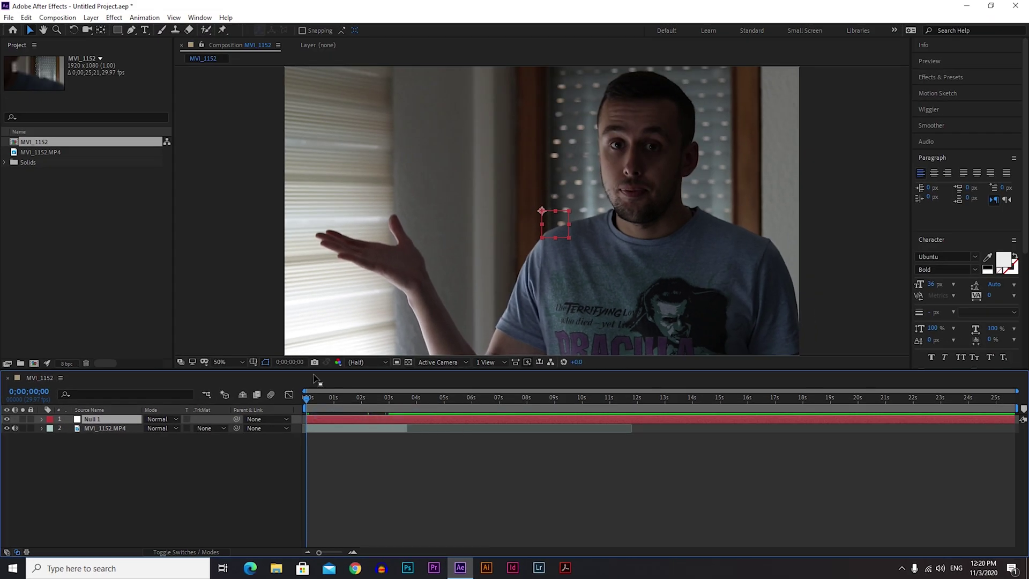
# Select the MVI_1152.MP4 layer and collapse the Paragraph and Character panels.
pyautogui.click(110, 428)
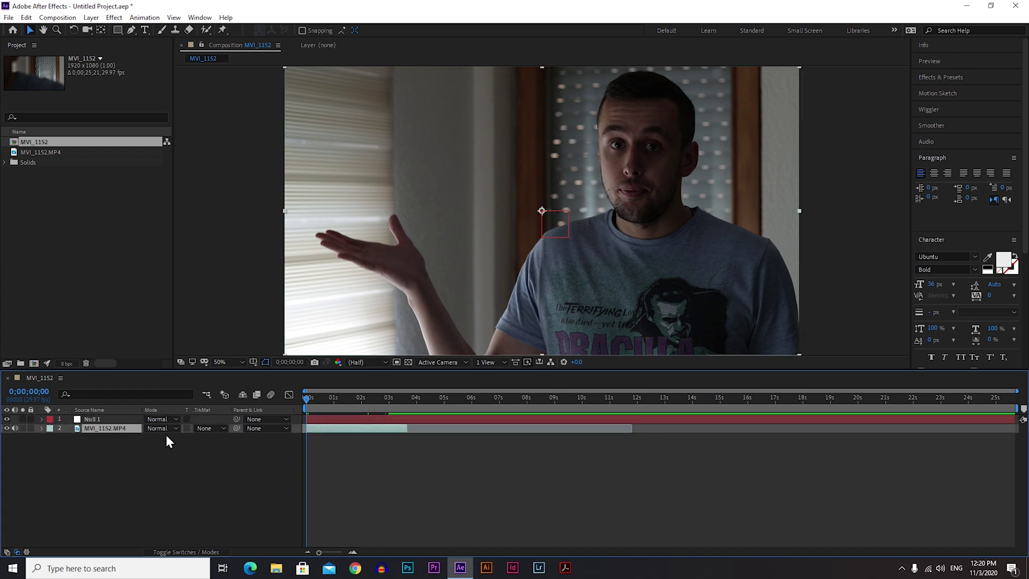
pyautogui.click(954, 157)
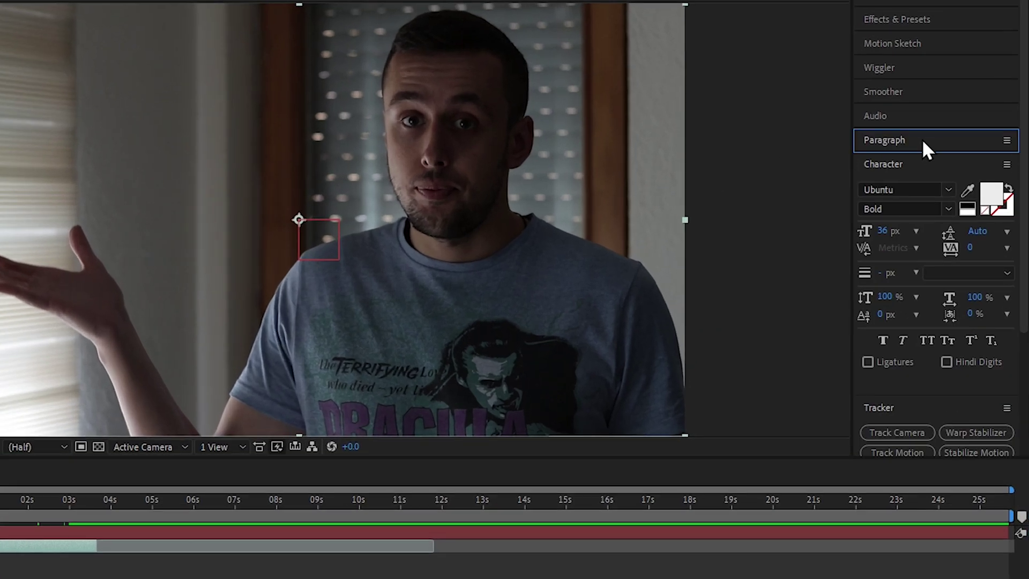
pyautogui.click(931, 170)
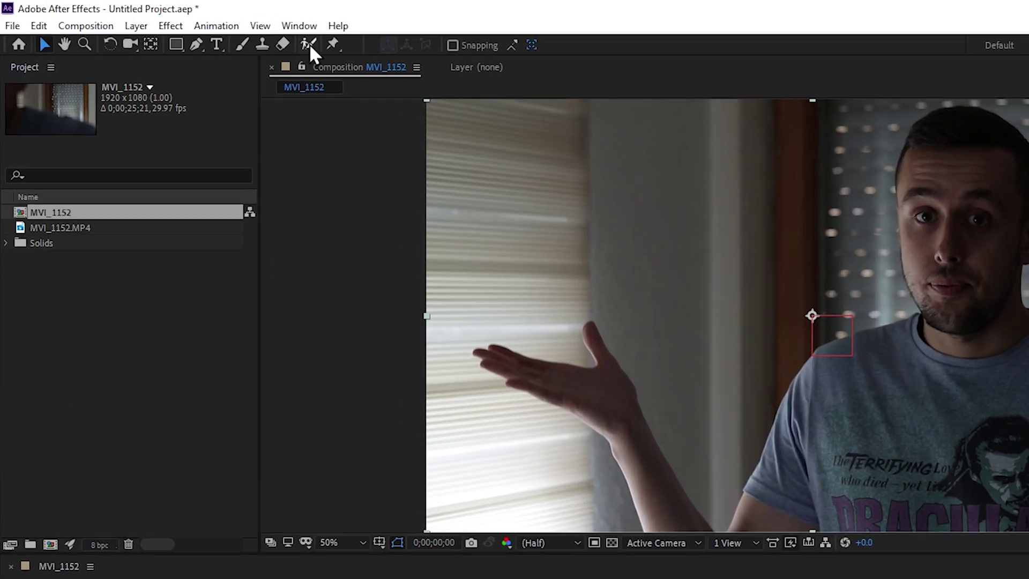
# Open the Tracker panel from Window and start Track Motion on the MVI_1152.MP4 layer.
pyautogui.click(204, 18)
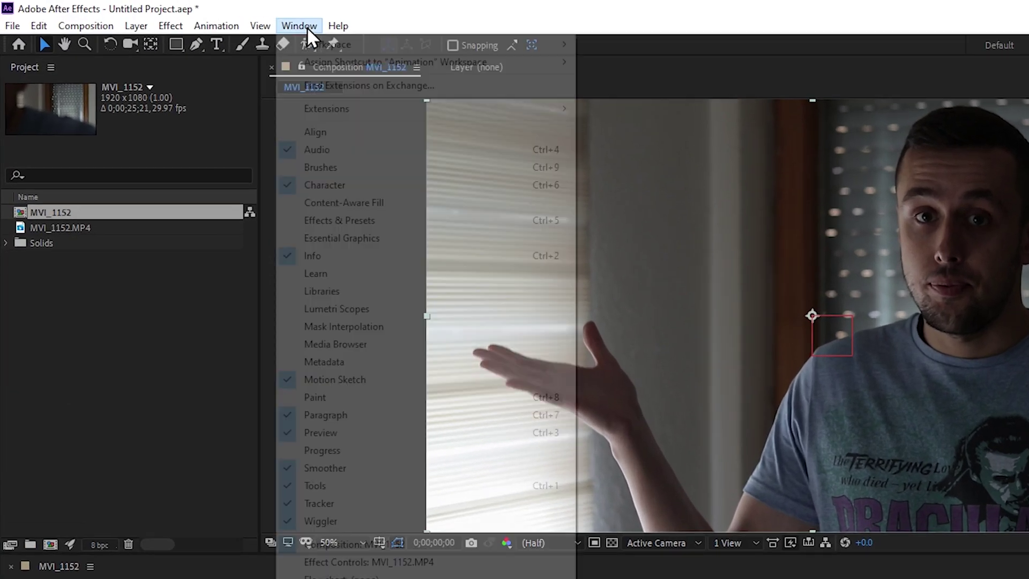
pyautogui.click(348, 503)
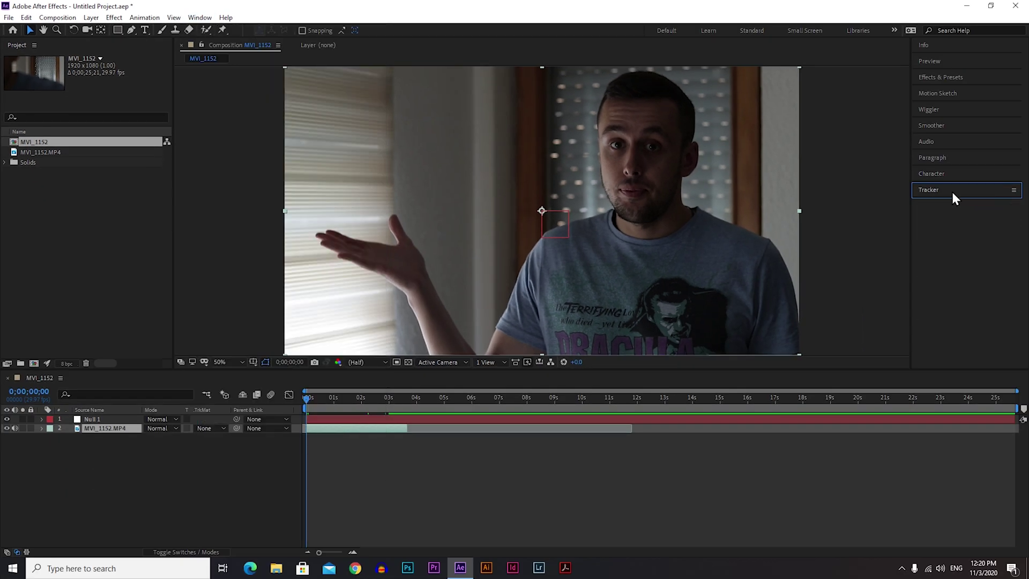
pyautogui.click(124, 429)
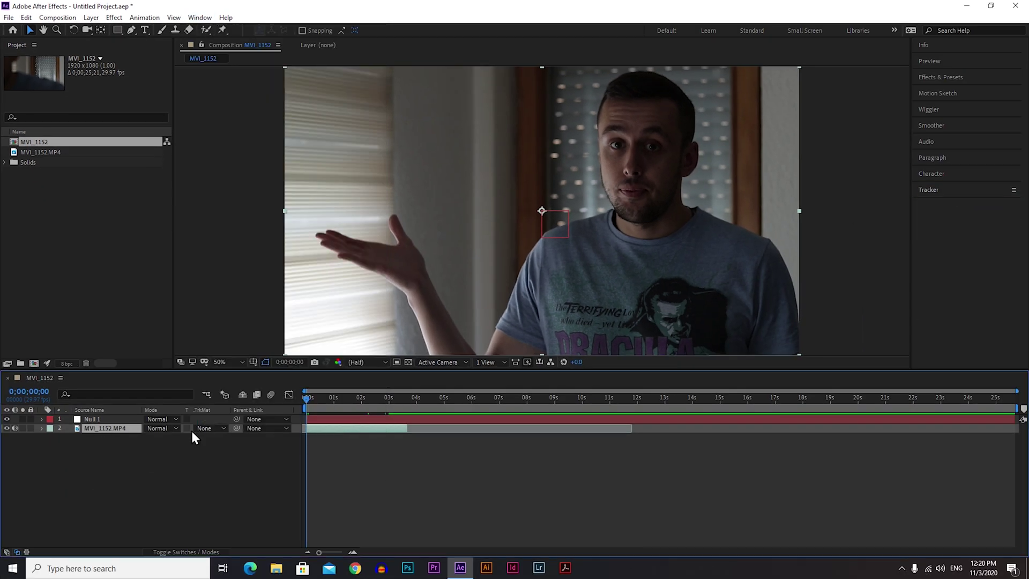
pyautogui.click(951, 194)
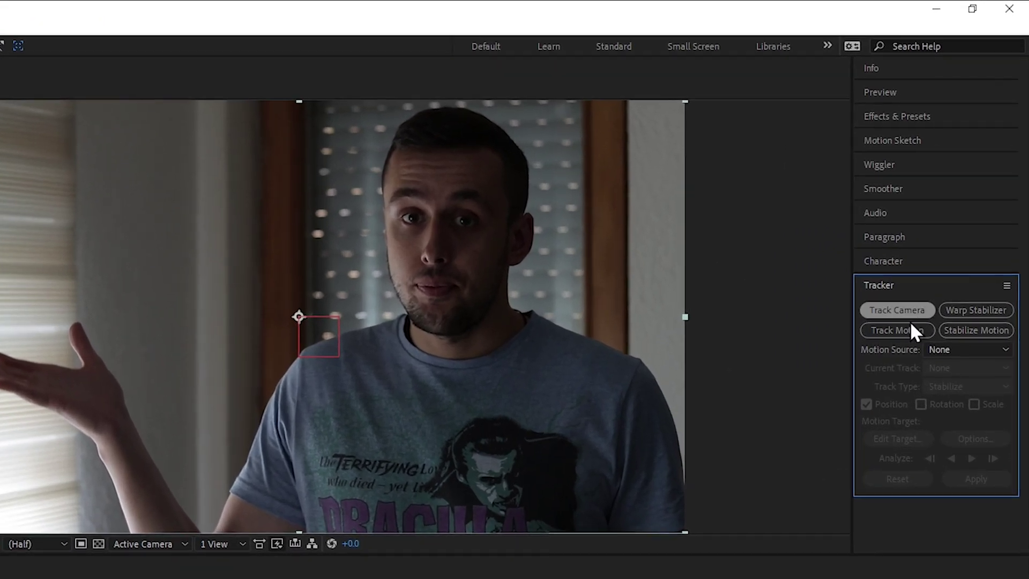
pyautogui.click(946, 221)
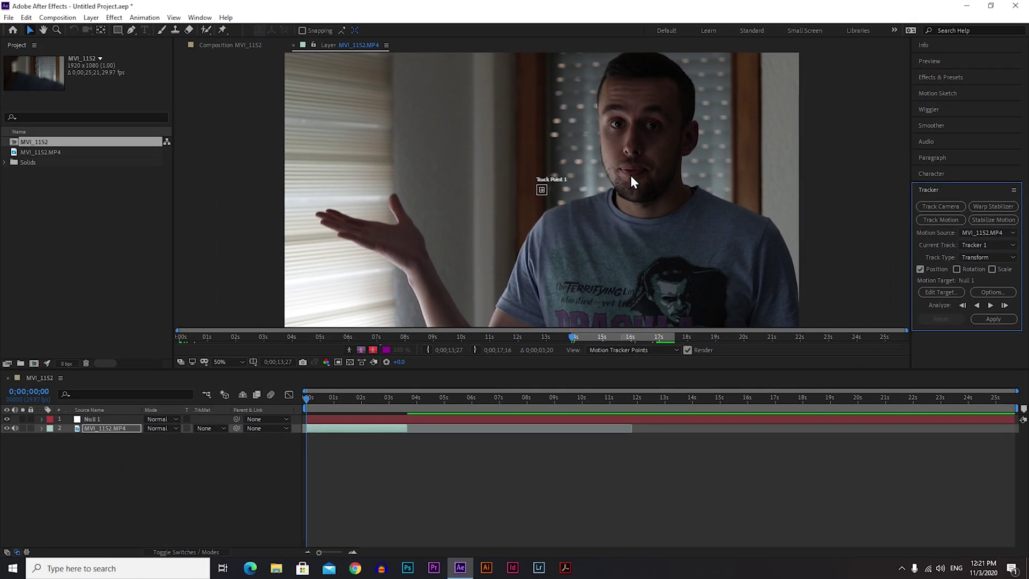
# Move Track Point 1 onto the man's raised hand on the left of the frame.
pyautogui.click(545, 188)
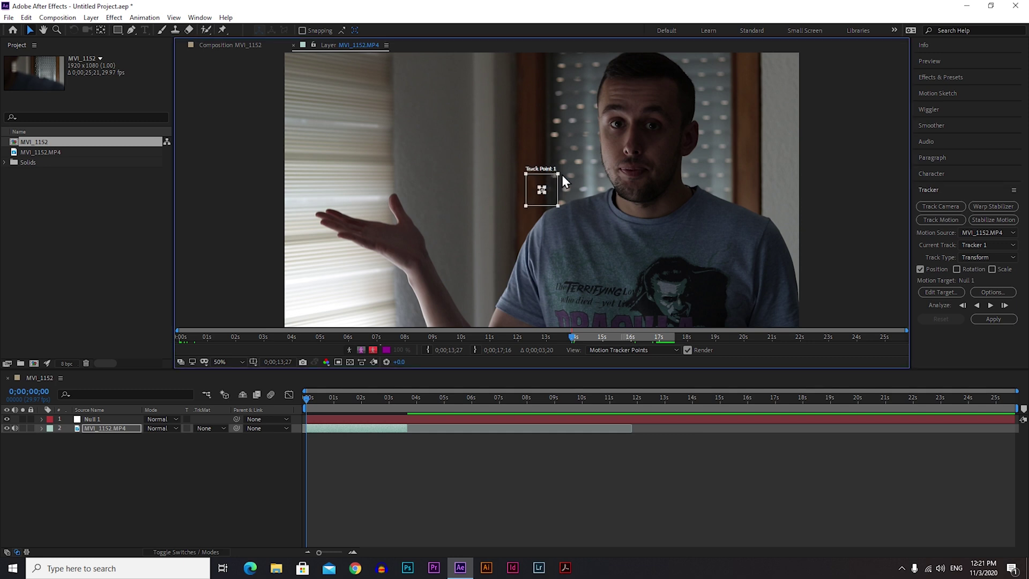
pyautogui.click(544, 188)
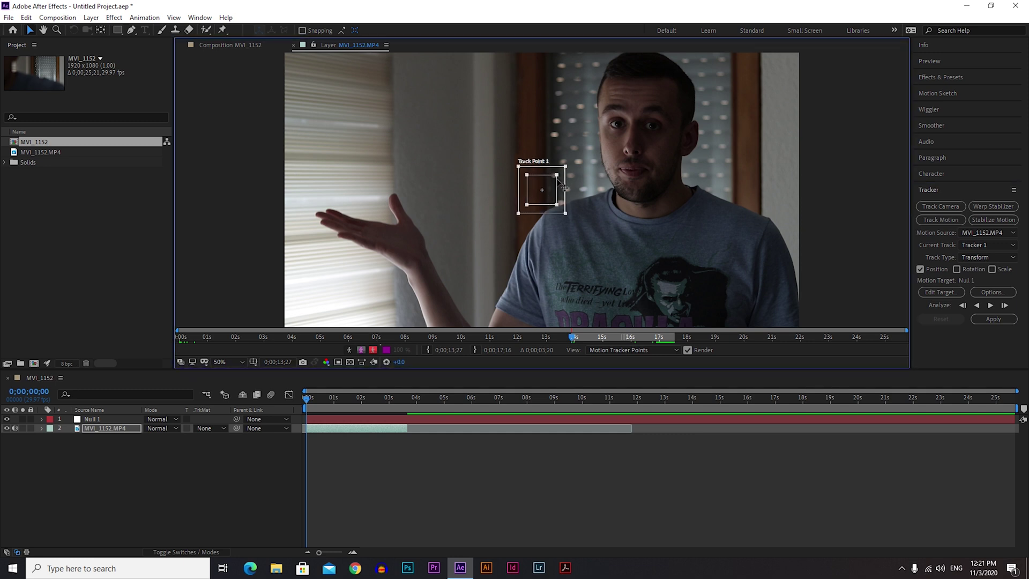
pyautogui.moveTo(560, 187); pyautogui.dragTo(406, 236)
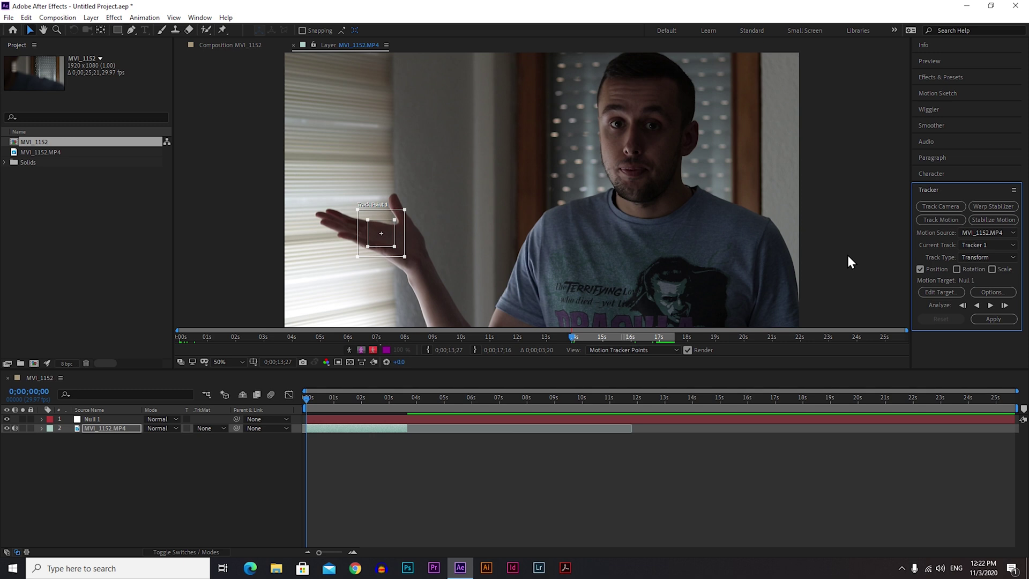
# Analyze Track Point 1 forward, dragging it back onto the hand whenever it drifts.
pyautogui.click(990, 304)
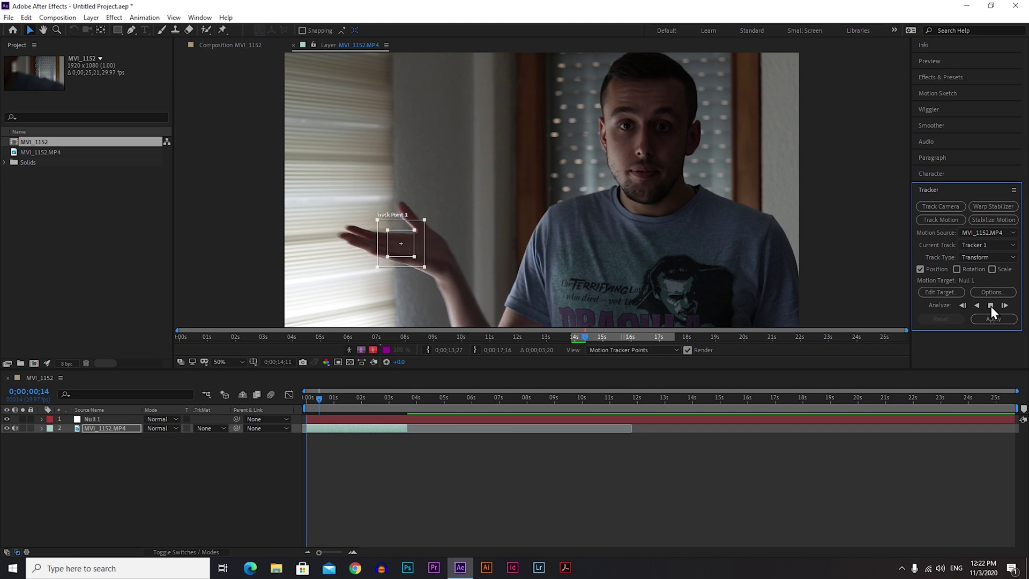
pyautogui.click(990, 304)
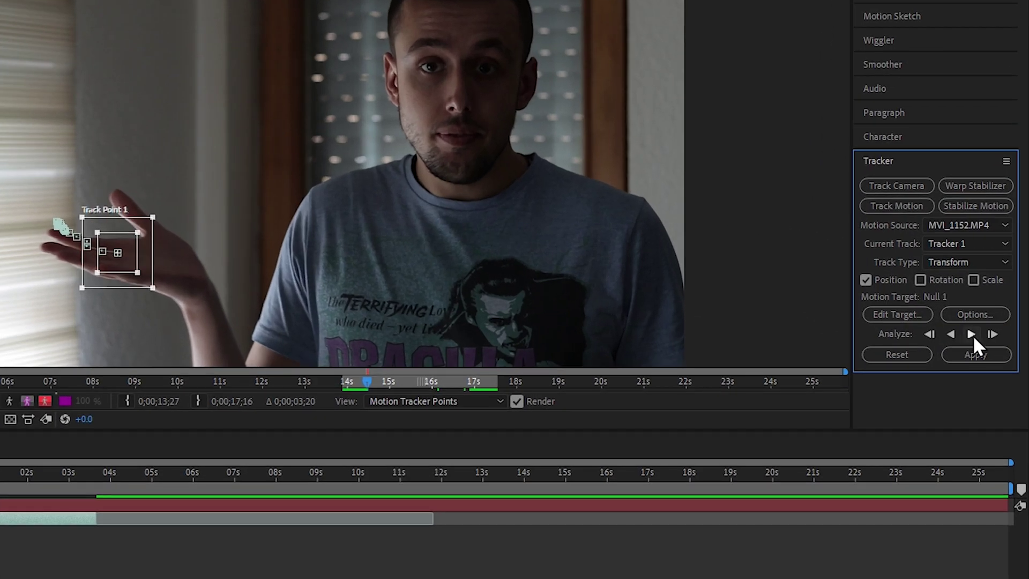
pyautogui.moveTo(149, 257); pyautogui.dragTo(157, 257)
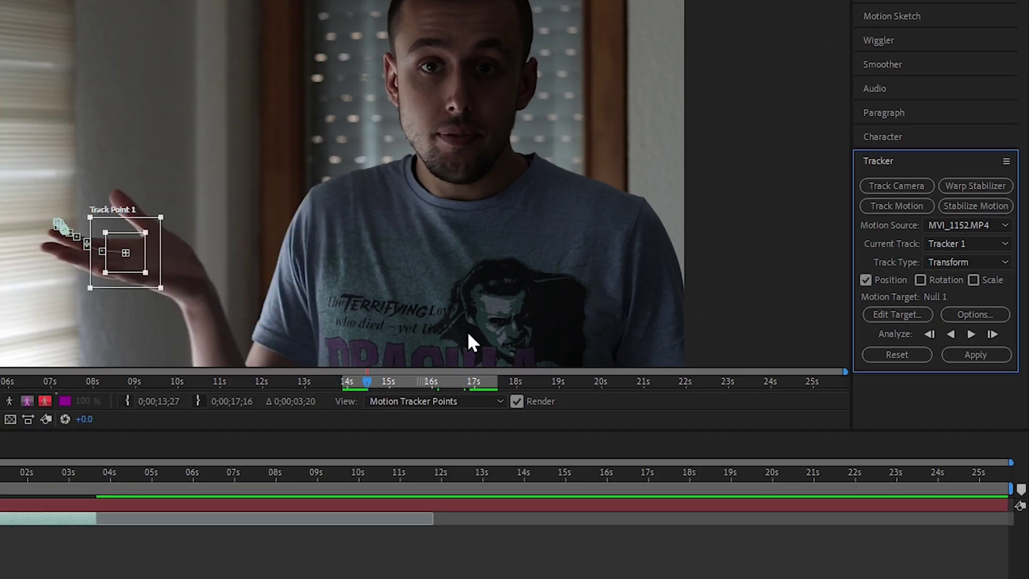
pyautogui.click(970, 334)
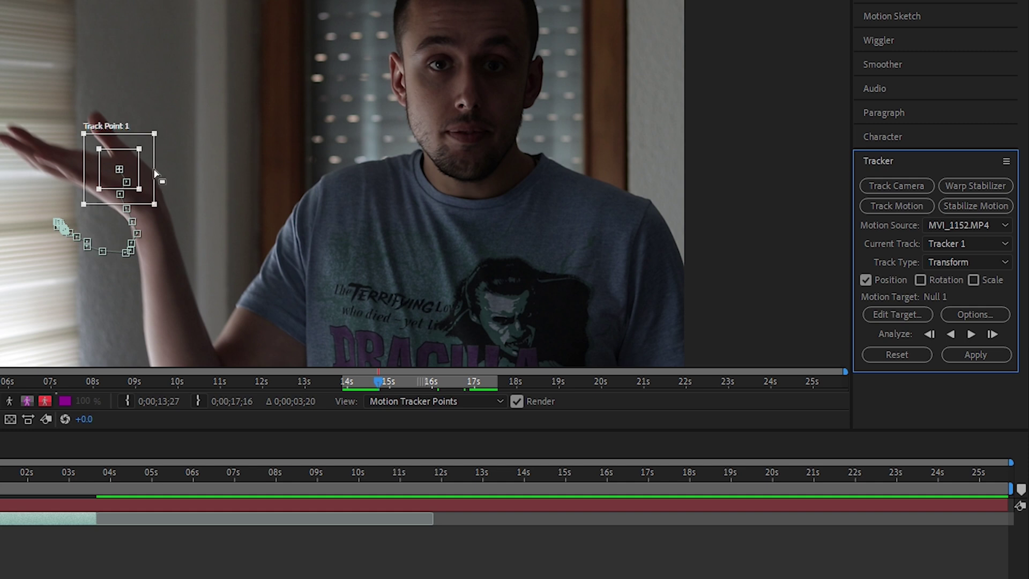
pyautogui.moveTo(150, 169); pyautogui.dragTo(120, 166)
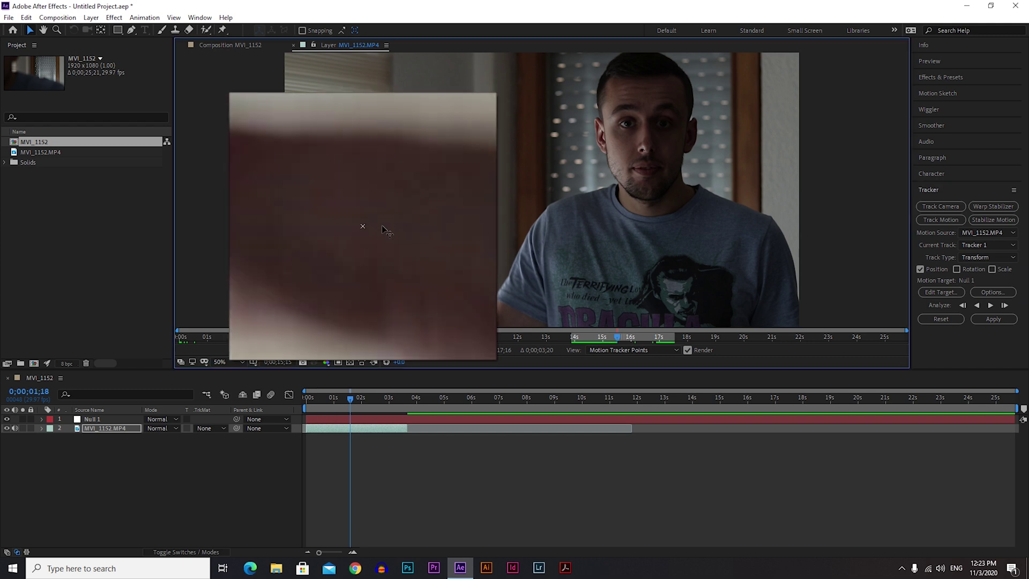
pyautogui.click(990, 304)
pyautogui.click(990, 304)
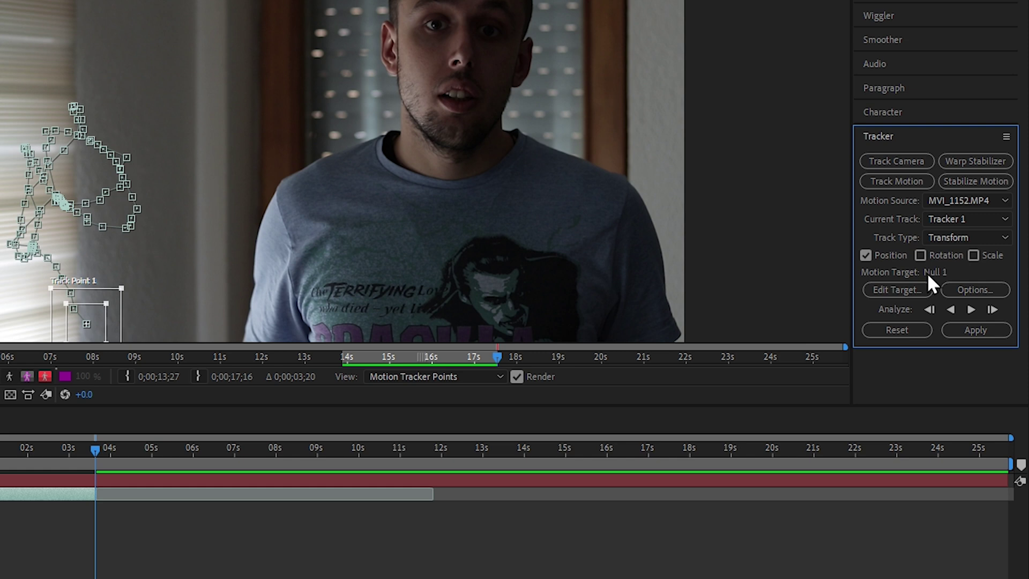
# Set the tracker's motion target to layer 1, Null 1.
pyautogui.click(895, 290)
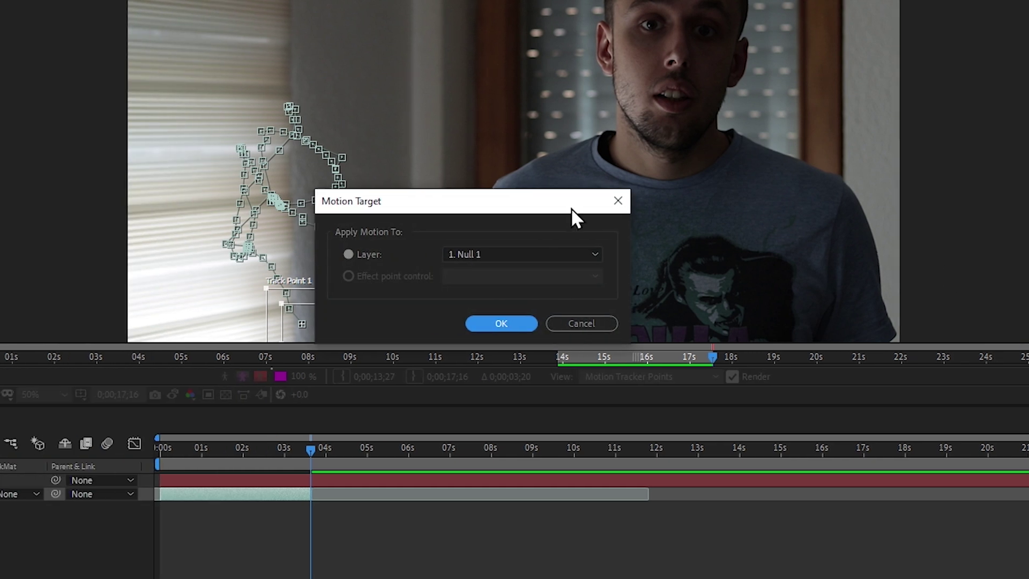
pyautogui.click(503, 254)
pyautogui.click(509, 272)
pyautogui.click(510, 324)
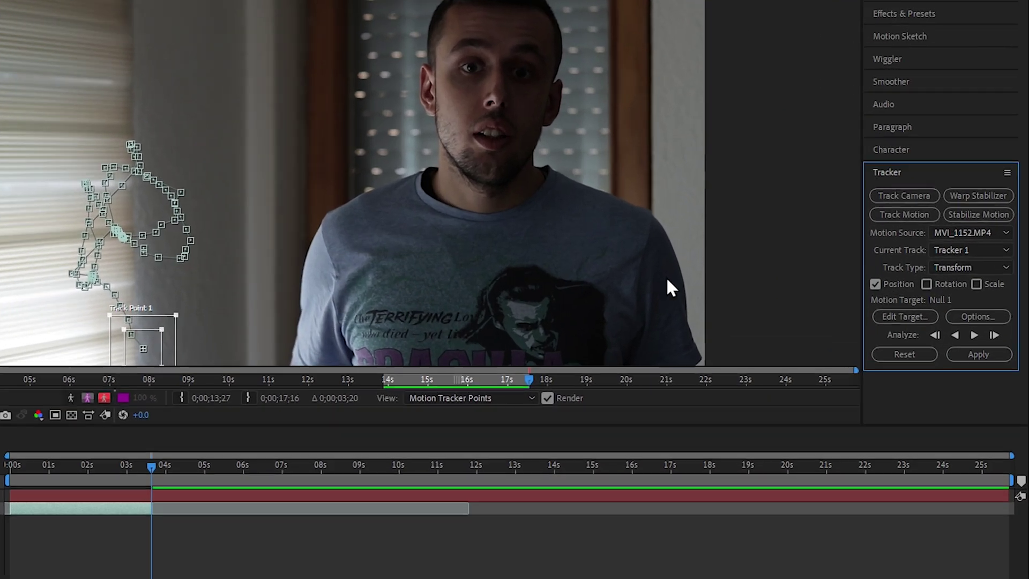
# Apply the X and Y tracking data to Null 1 and scrub back to the raised hand.
pyautogui.click(967, 359)
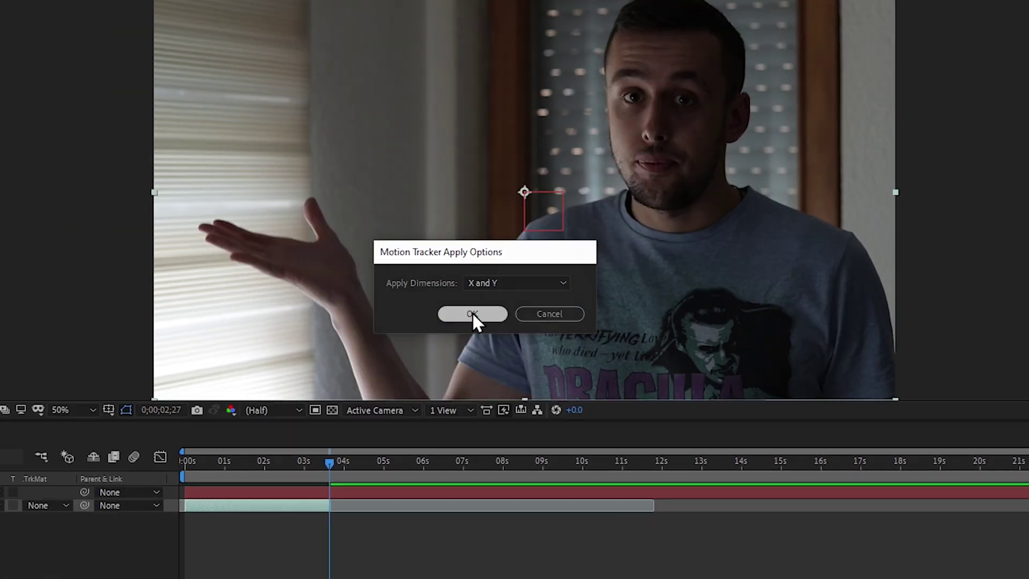
pyautogui.click(448, 326)
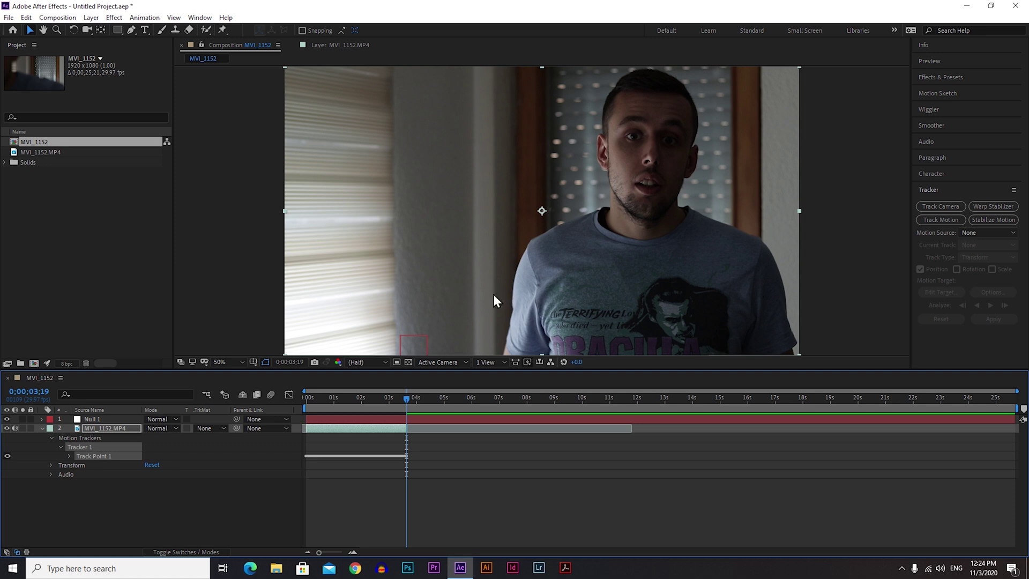
pyautogui.moveTo(406, 399); pyautogui.dragTo(301, 397)
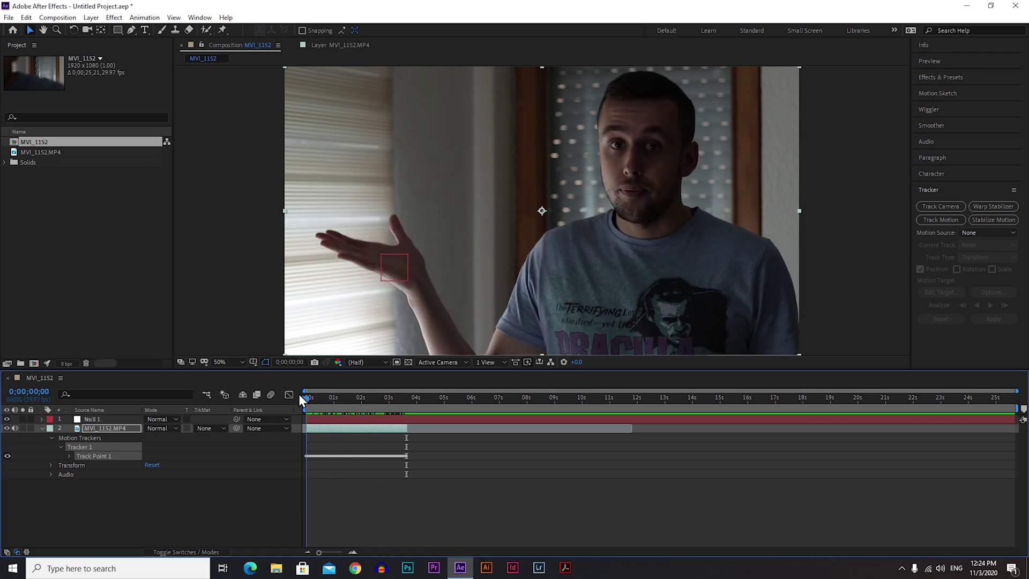
# Add a white 'Tracker' text layer and drag it up-left above the raised hand.
pyautogui.click(41, 429)
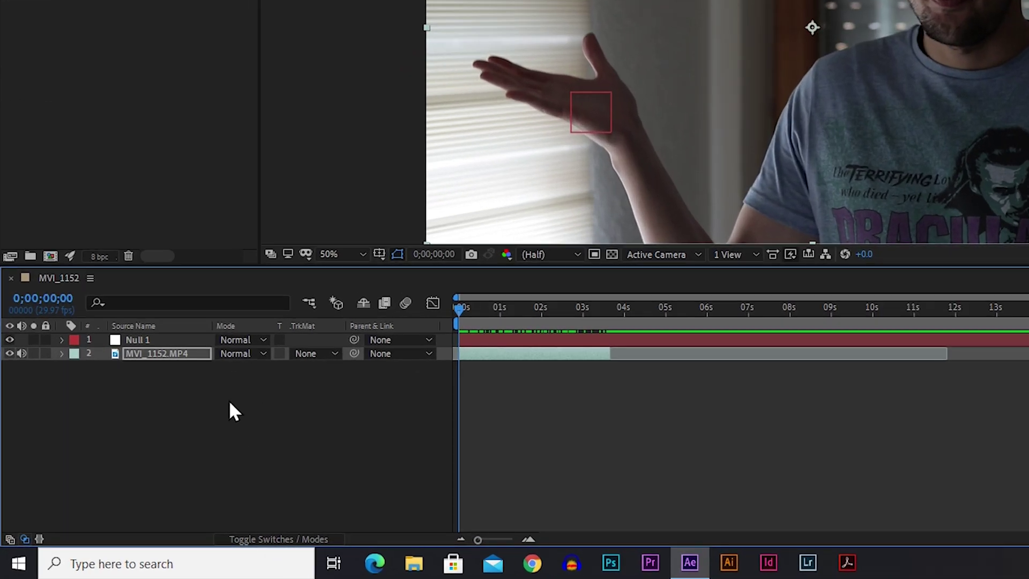
pyautogui.rightClick(233, 411)
pyautogui.moveTo(337, 231)
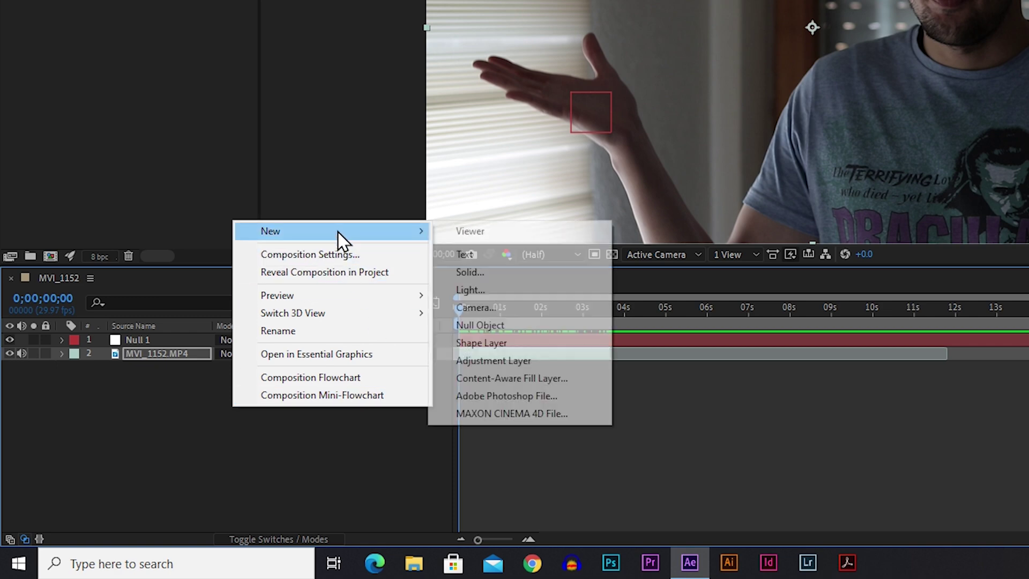
pyautogui.click(466, 254)
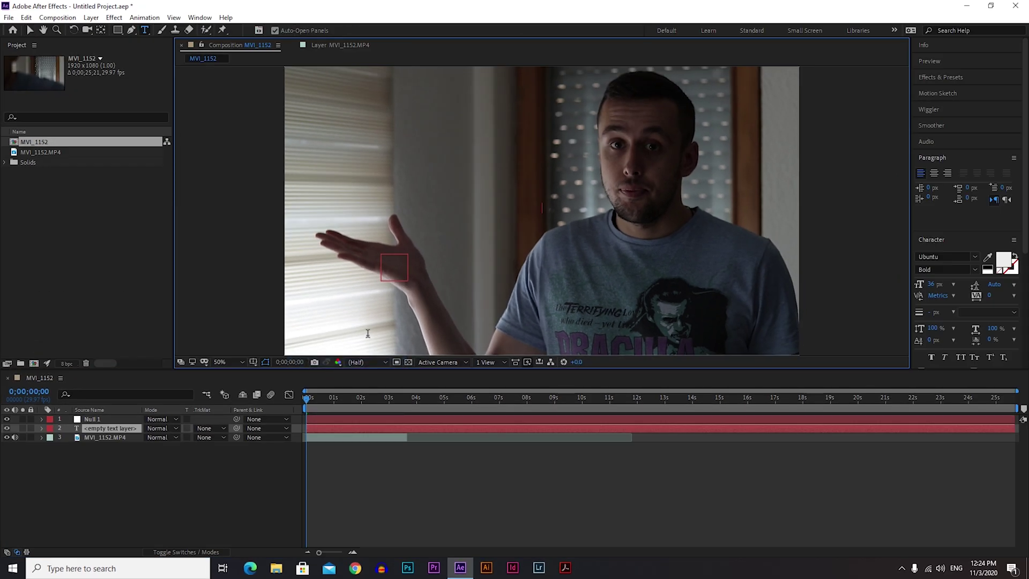
pyautogui.write('Tracker')
pyautogui.click(38, 30)
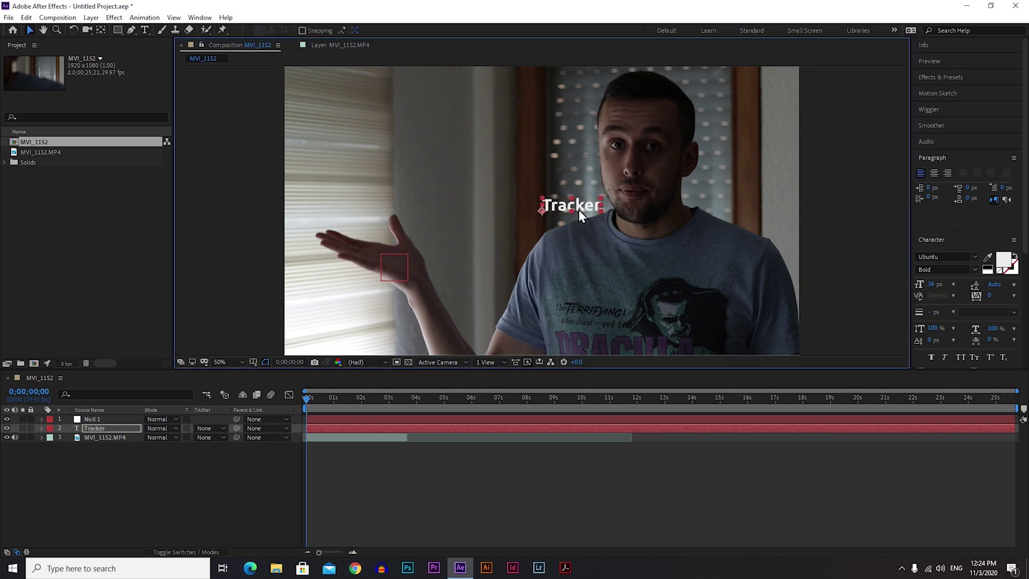
pyautogui.moveTo(584, 210); pyautogui.dragTo(389, 202)
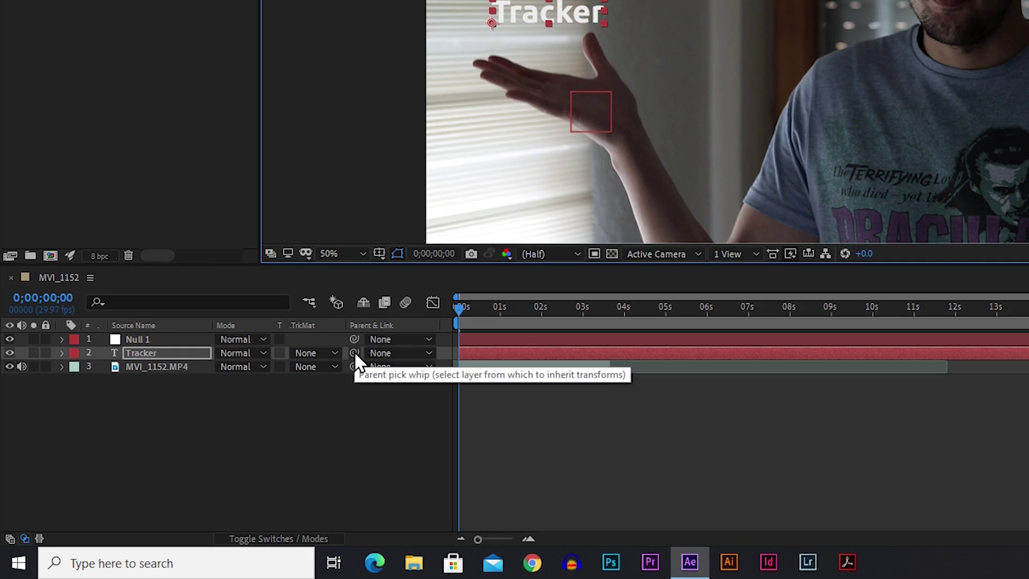
# Parent the Tracker text layer to Null 1 and preview it following the hand.
pyautogui.moveTo(353, 352); pyautogui.dragTo(174, 338)
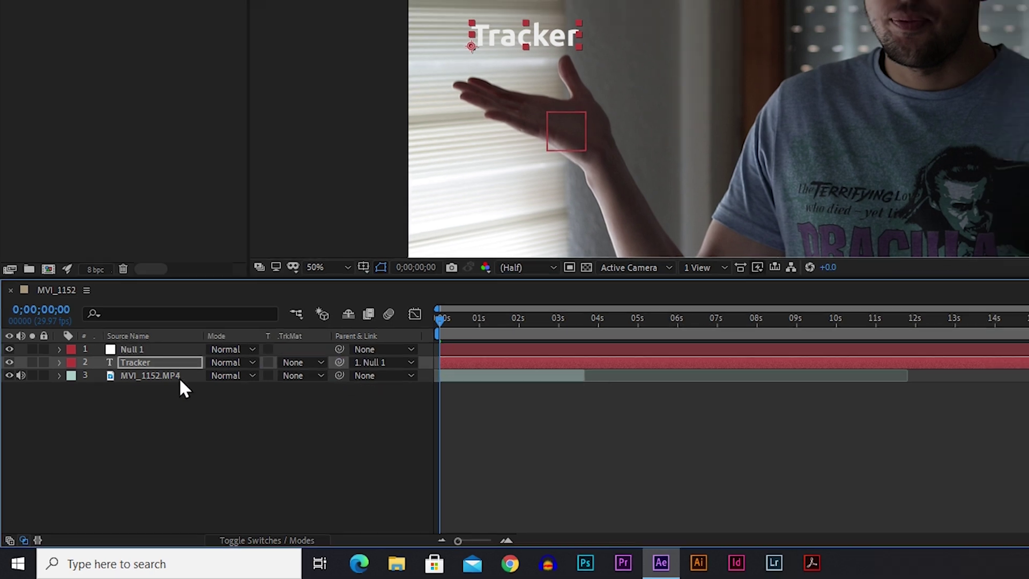
pyautogui.press('space')
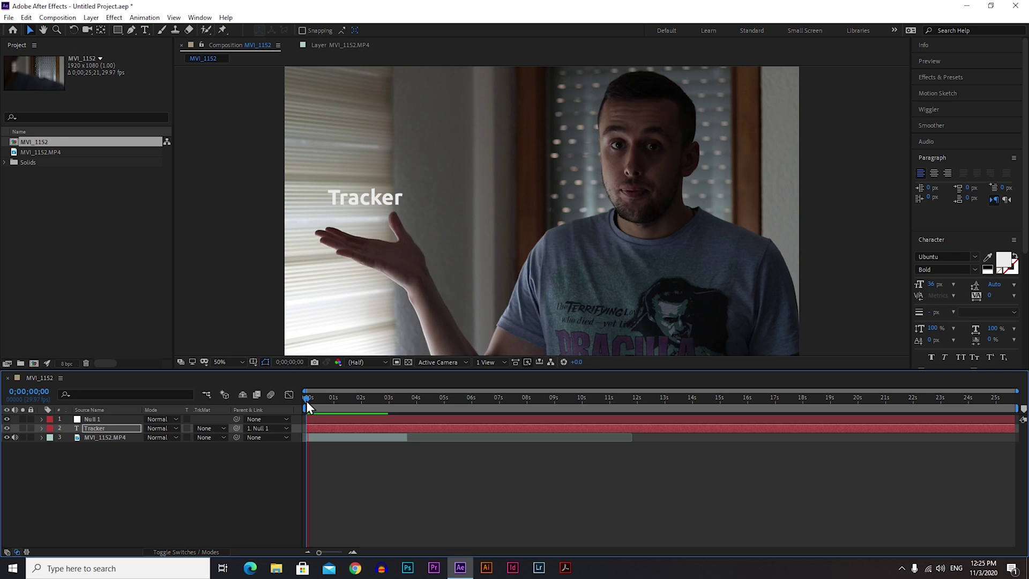